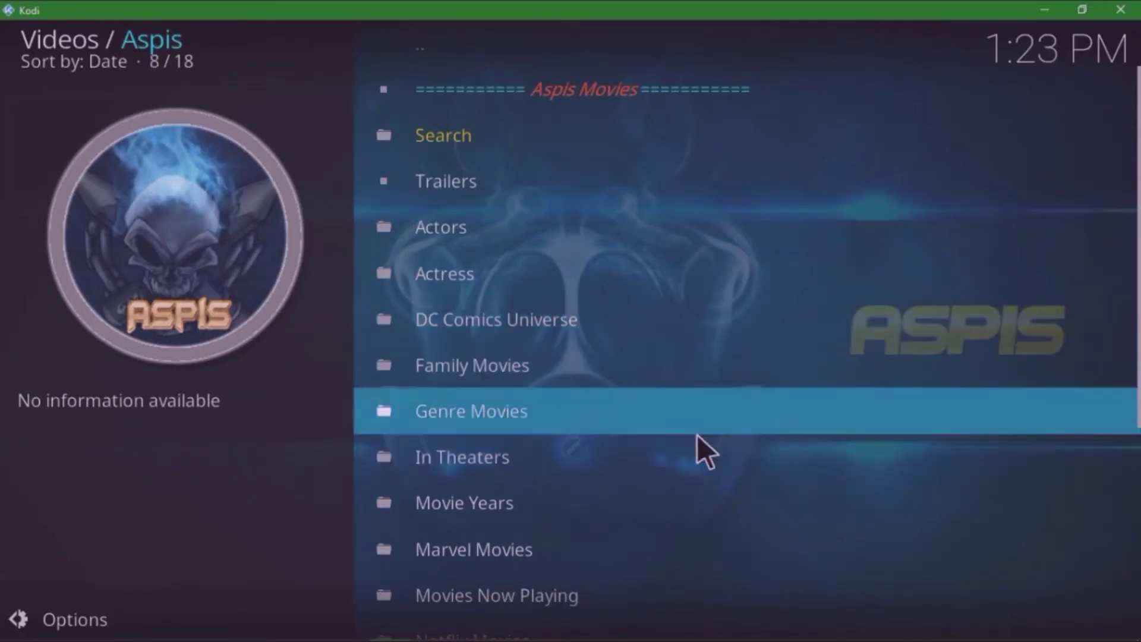
Step: Open the Popular Movies category in the Aspis movie section and browse its list of titles
scroll(508, 430, "down", 2)
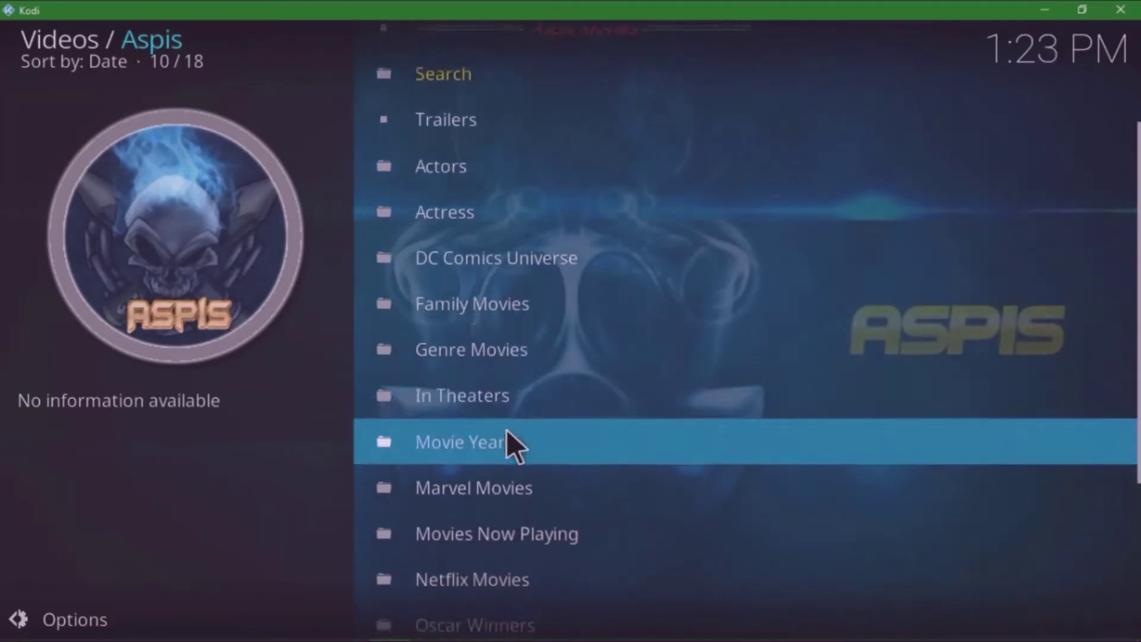
scroll(507, 439, "down", 4)
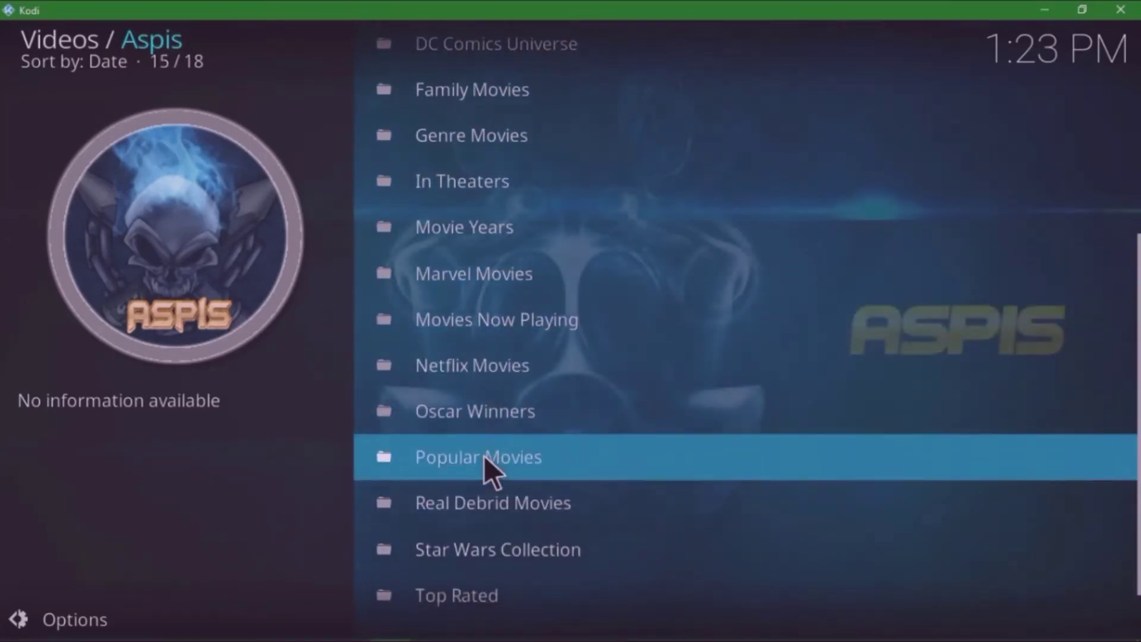
left_click(483, 457)
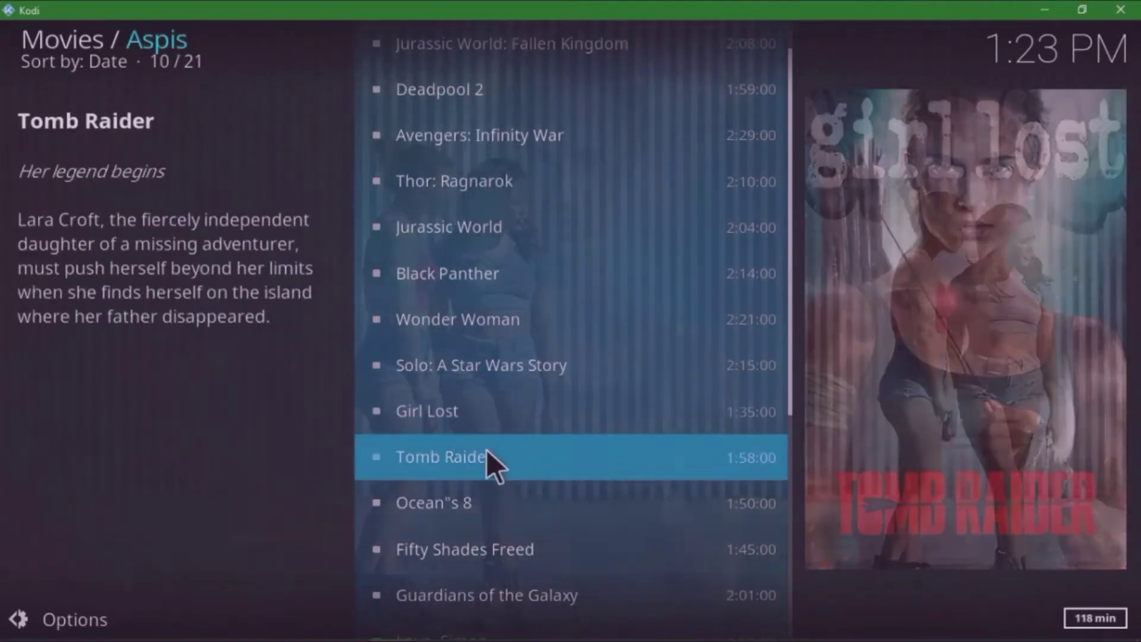
scroll(470, 476, "down", 5)
scroll(473, 502, "up", 6)
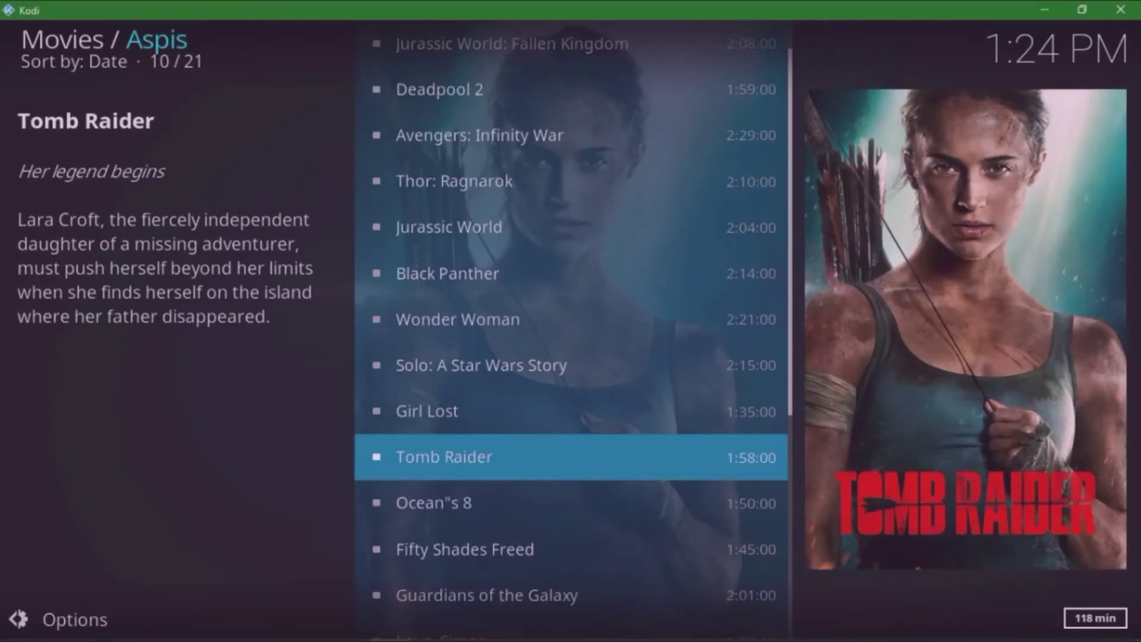
Step: Play Tomb Raider, accepting the previous playback and choosing the second Googlelink - PutlockerHD (1080p) link
key("Return")
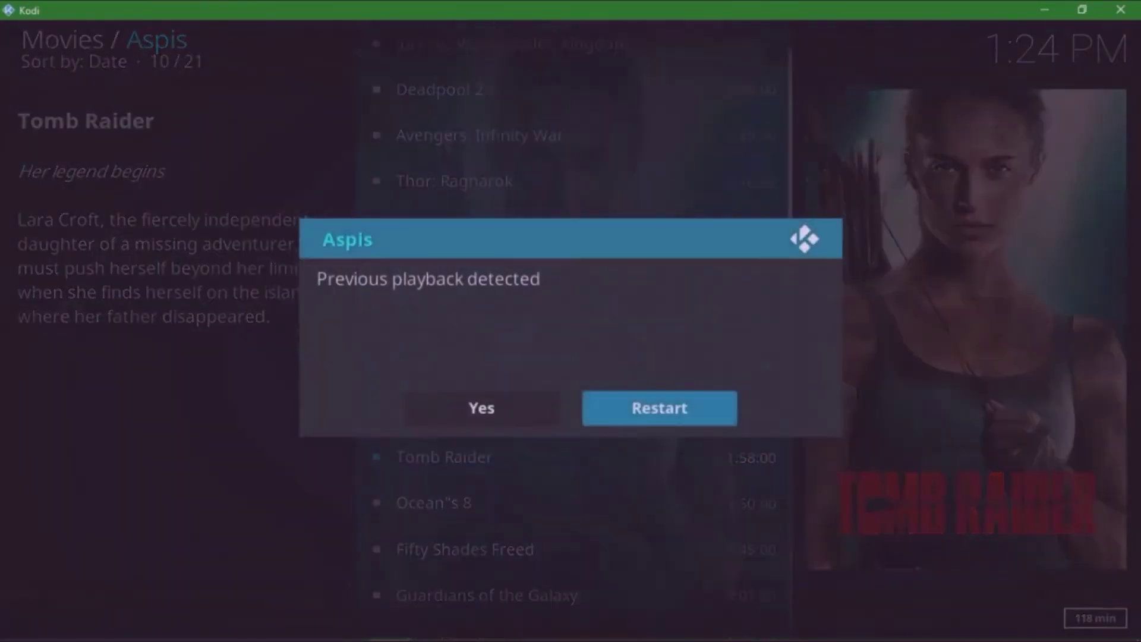
key("Left")
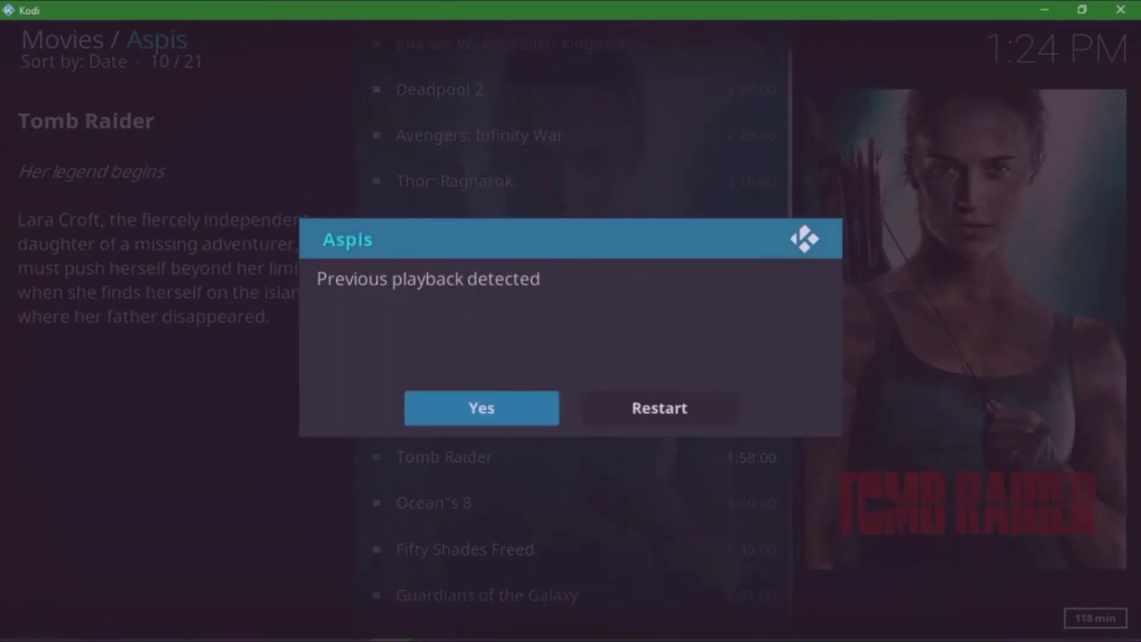
key("Return")
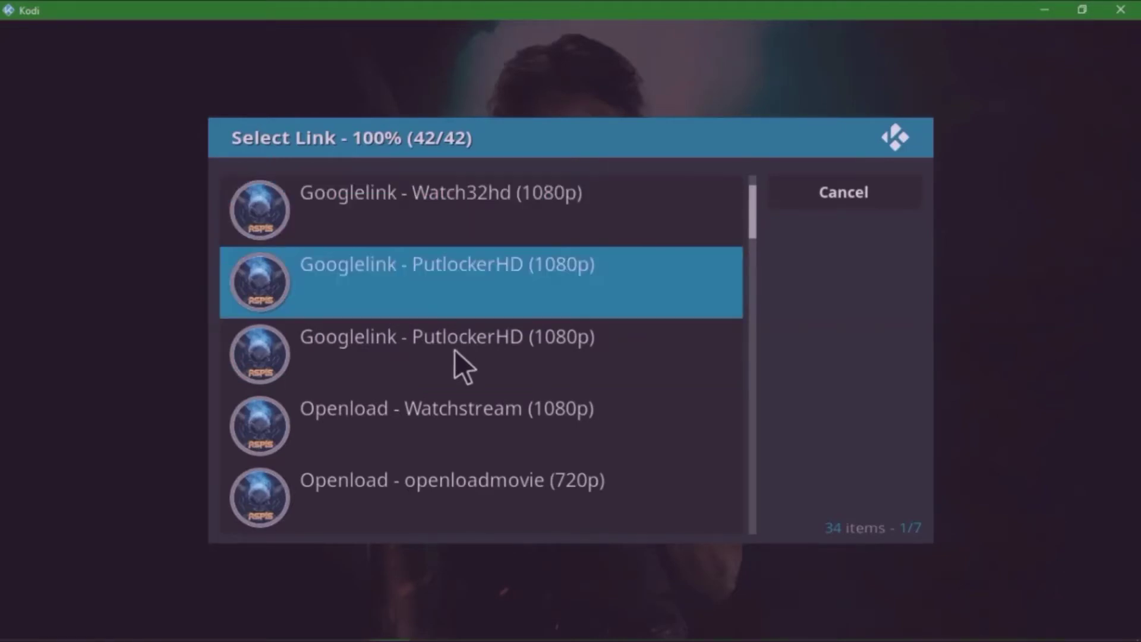
left_click(454, 335)
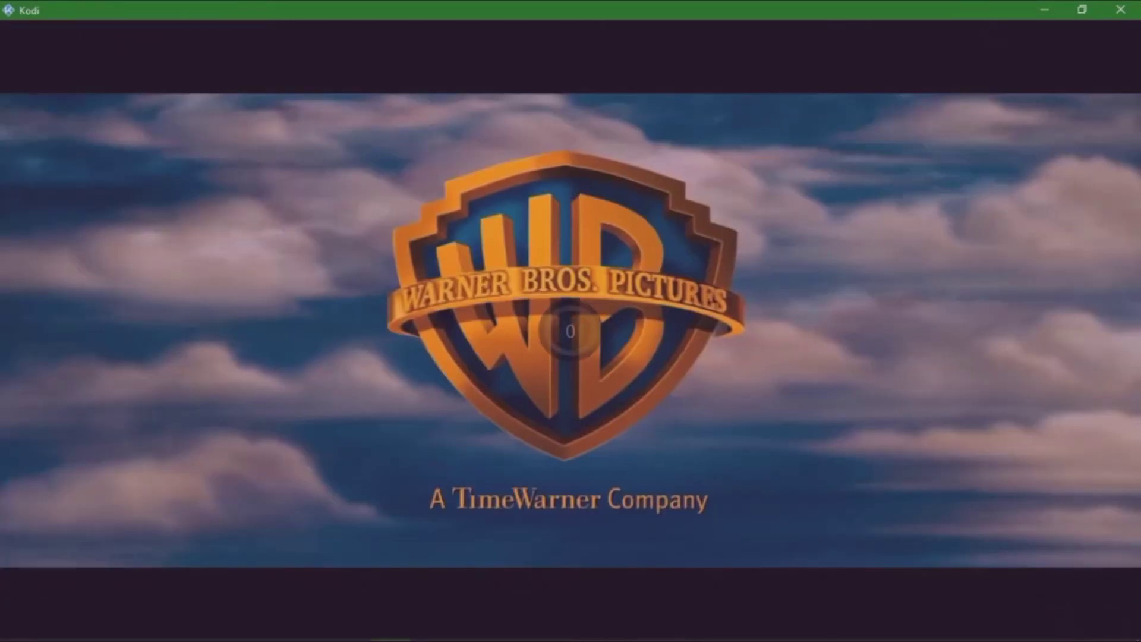
Step: Pause the Tomb Raider movie and stop its playback
mouse_move(586, 347)
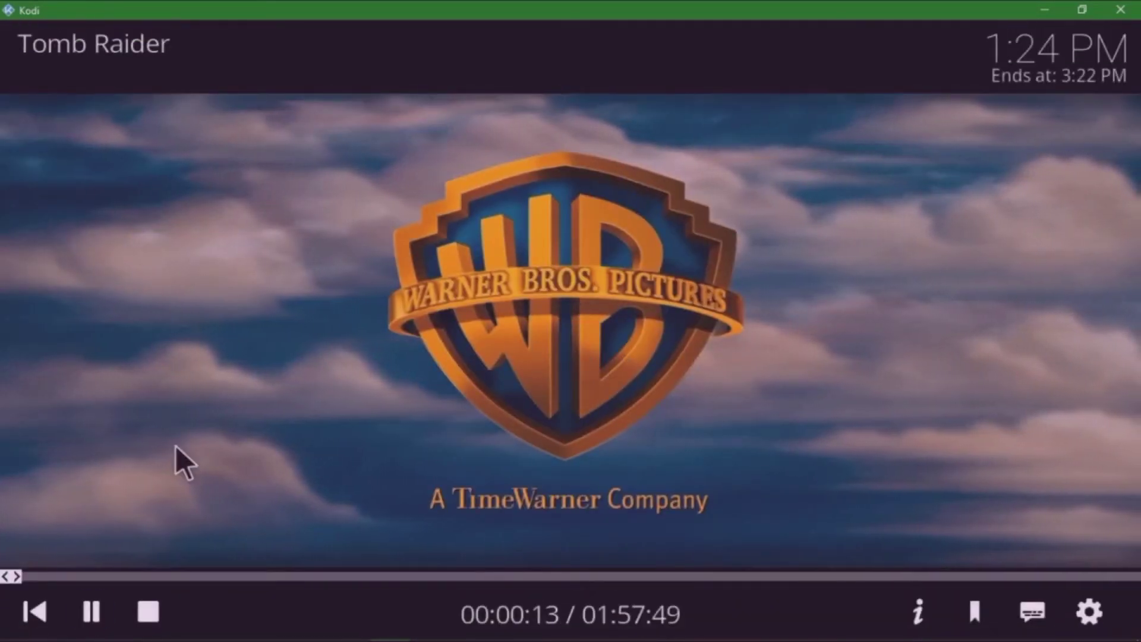
left_click(89, 613)
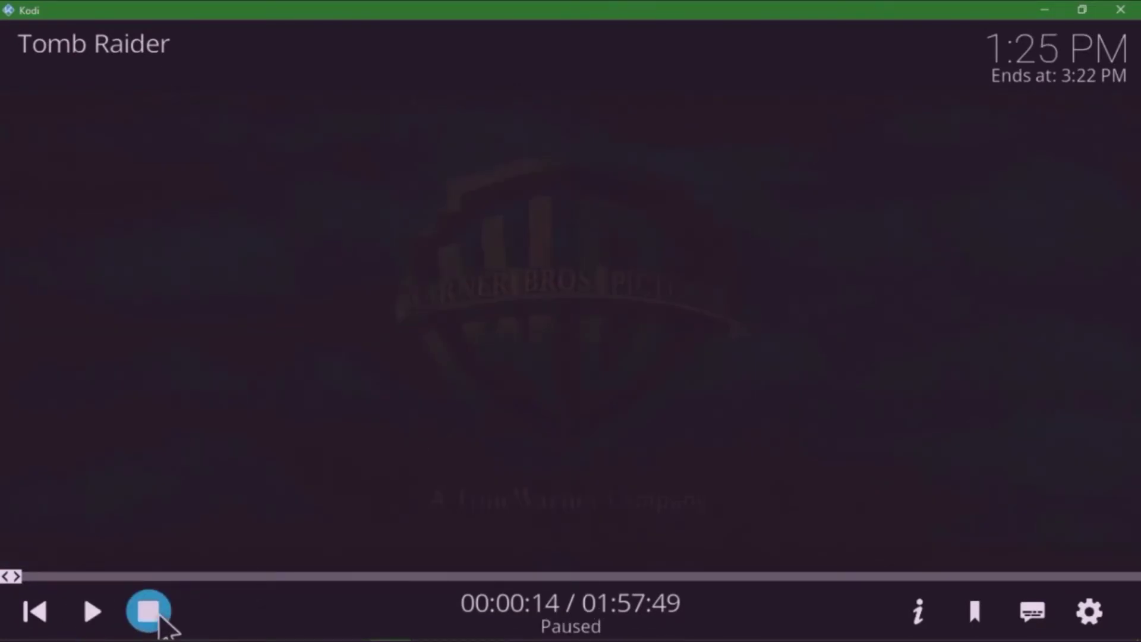
left_click(159, 617)
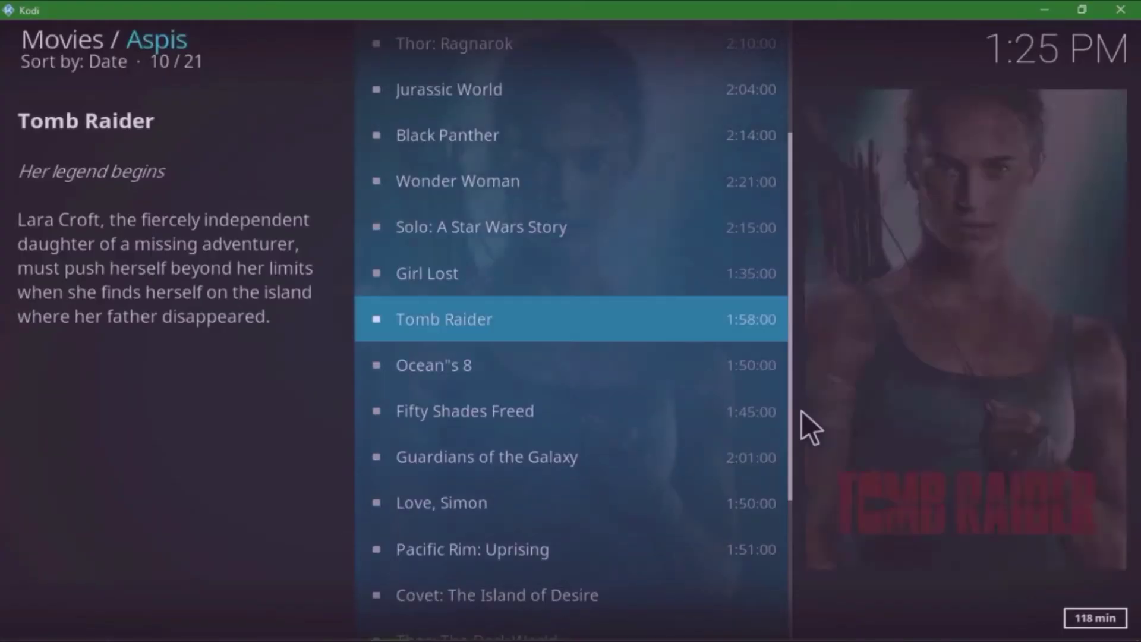
Step: Leave the Popular Movies list and the Aspis add-on to return to the home screen
key("Return")
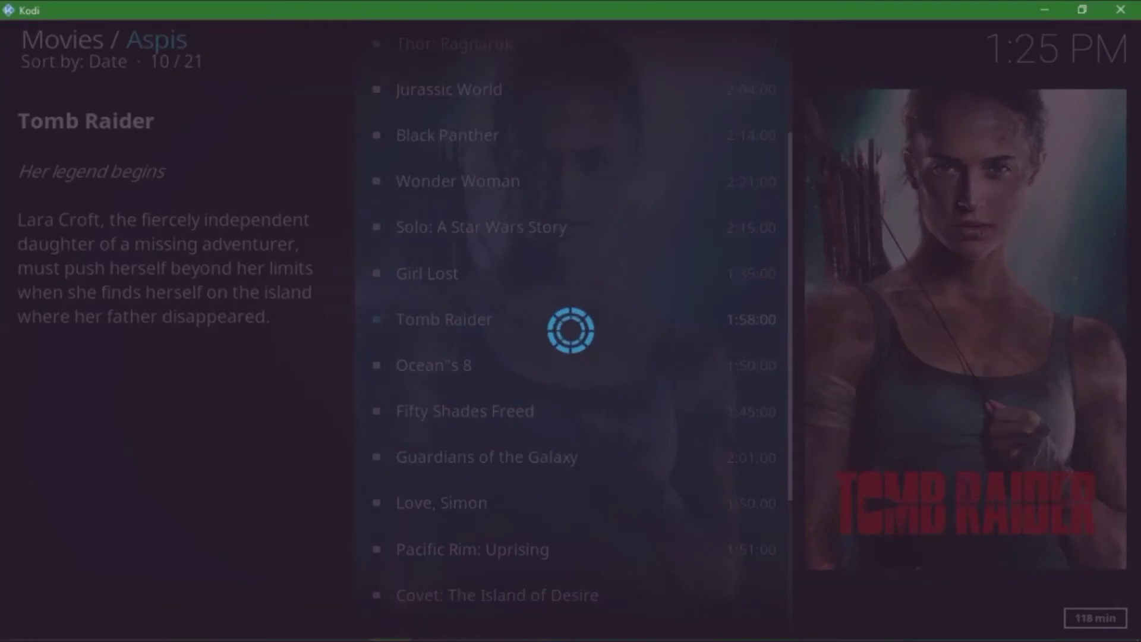
key("BackSpace")
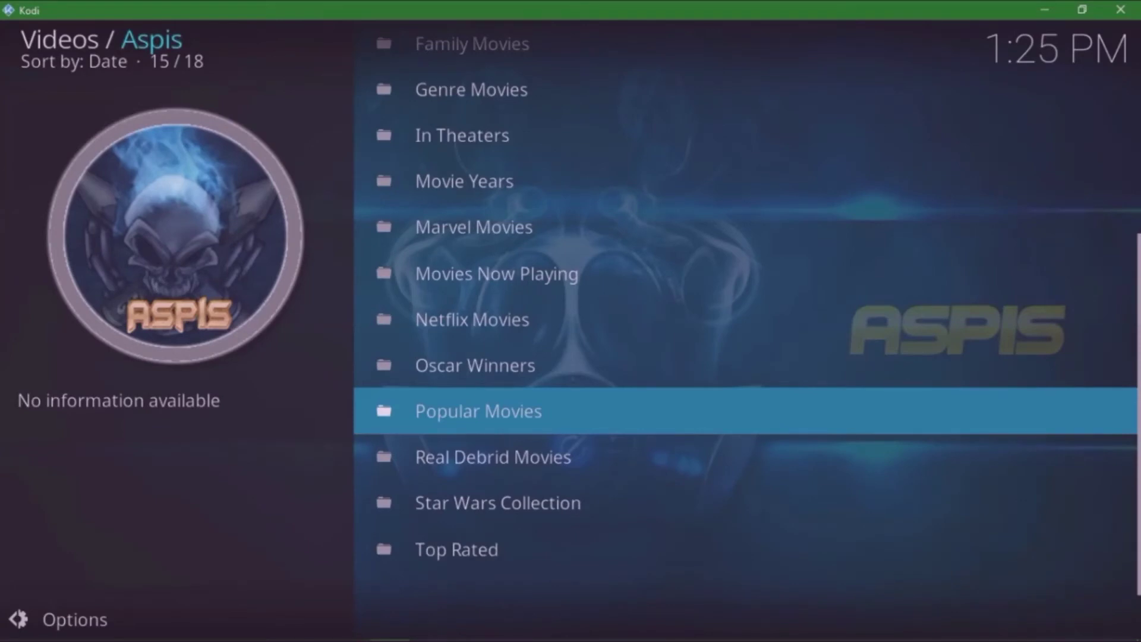
key("Return")
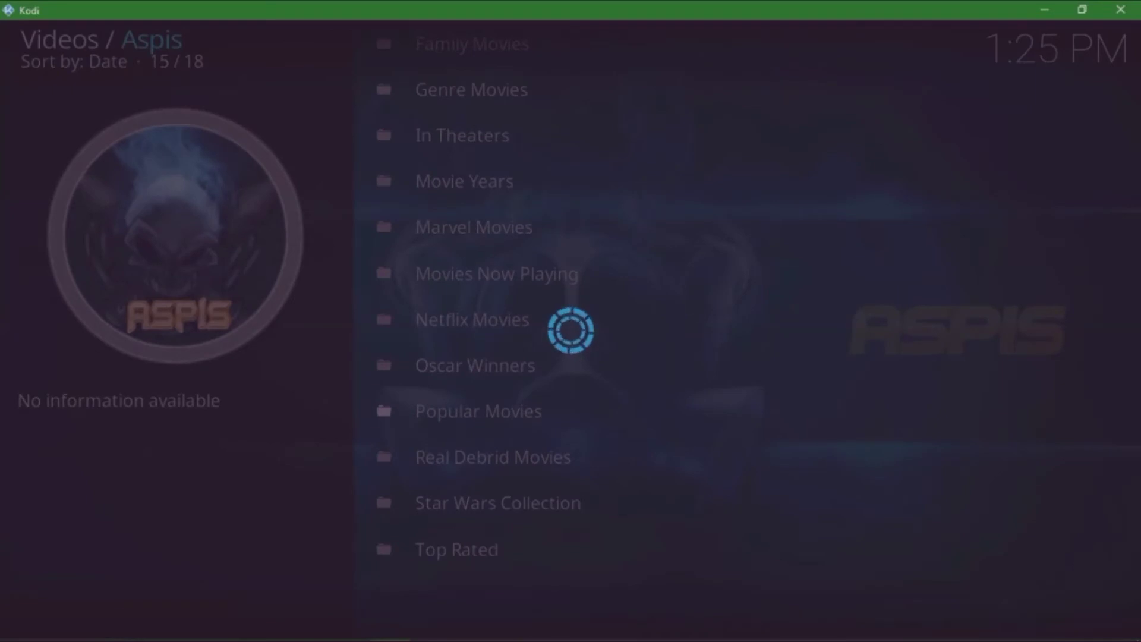
key("BackSpace")
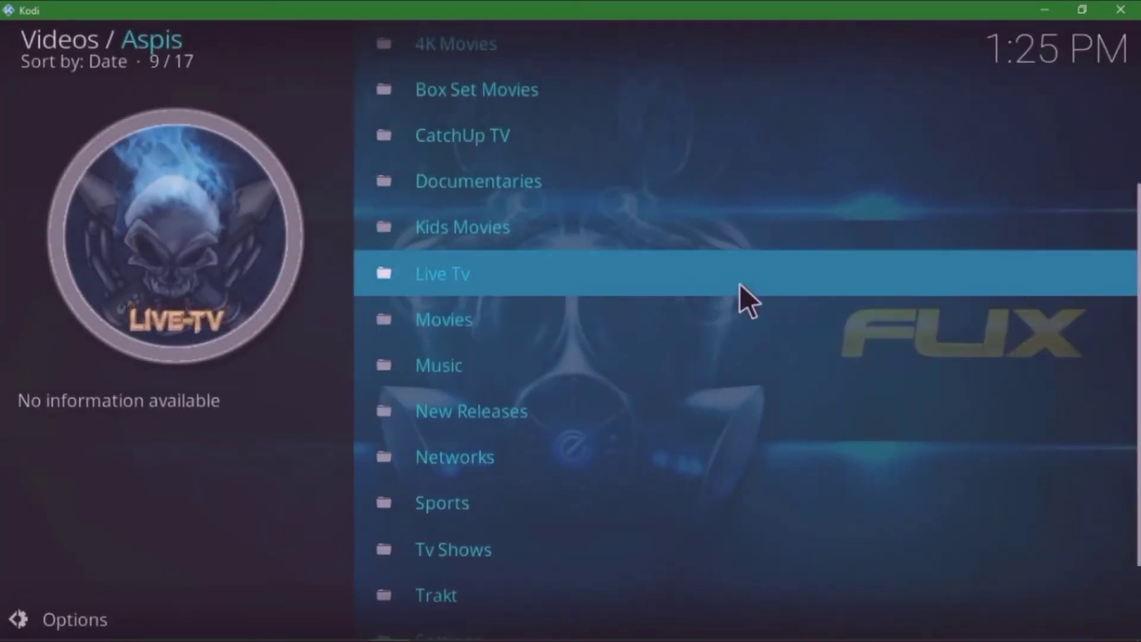
key("BackSpace")
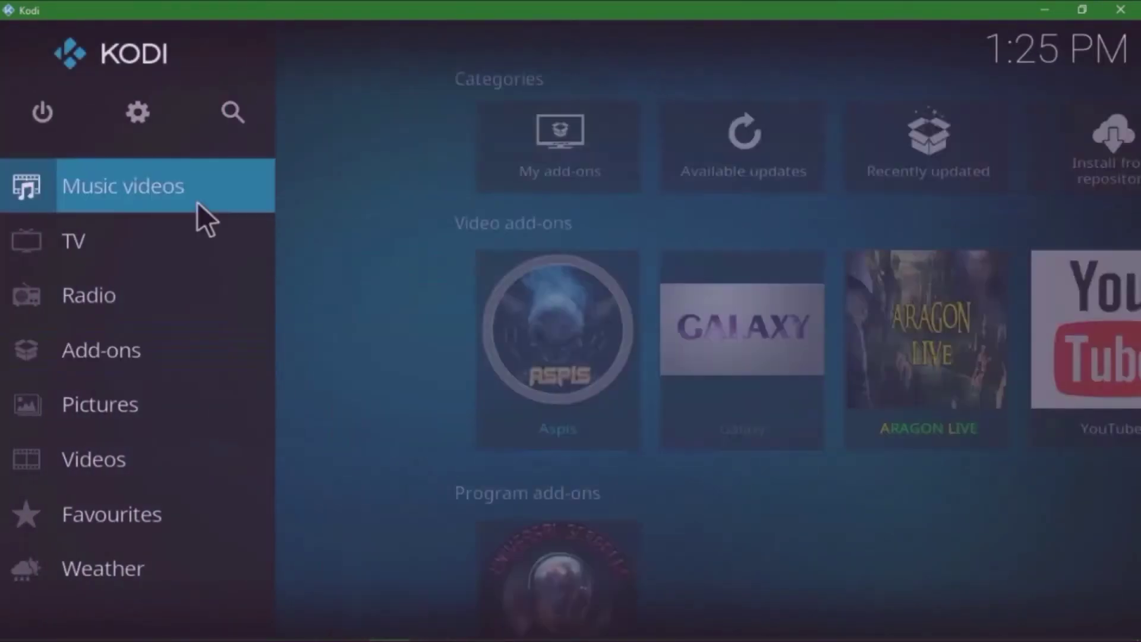
left_click(144, 118)
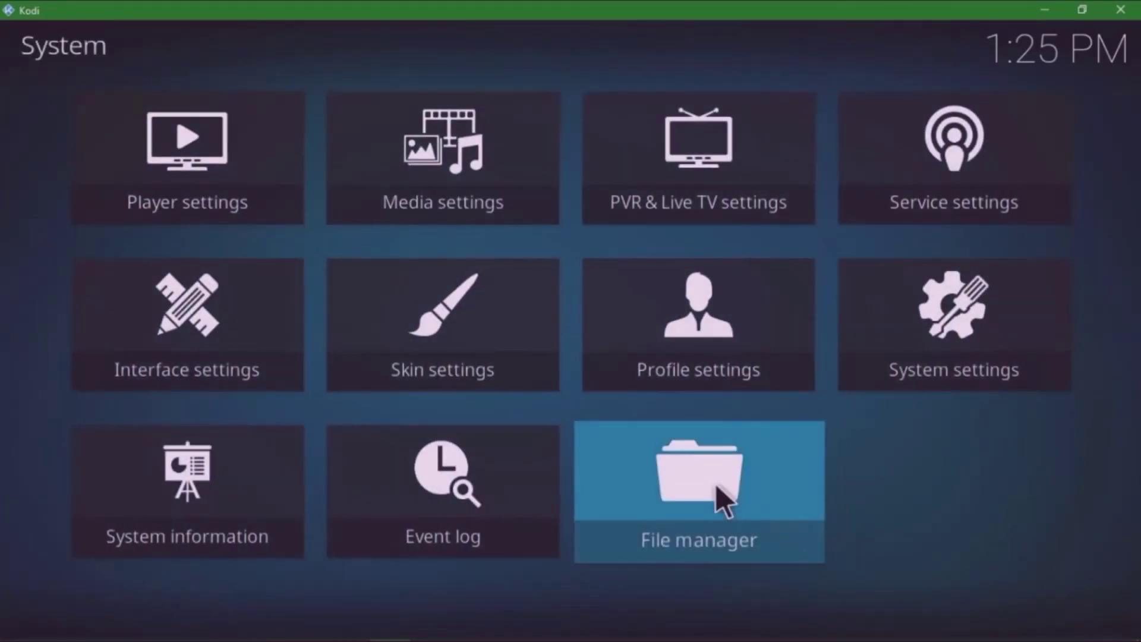
left_click(715, 484)
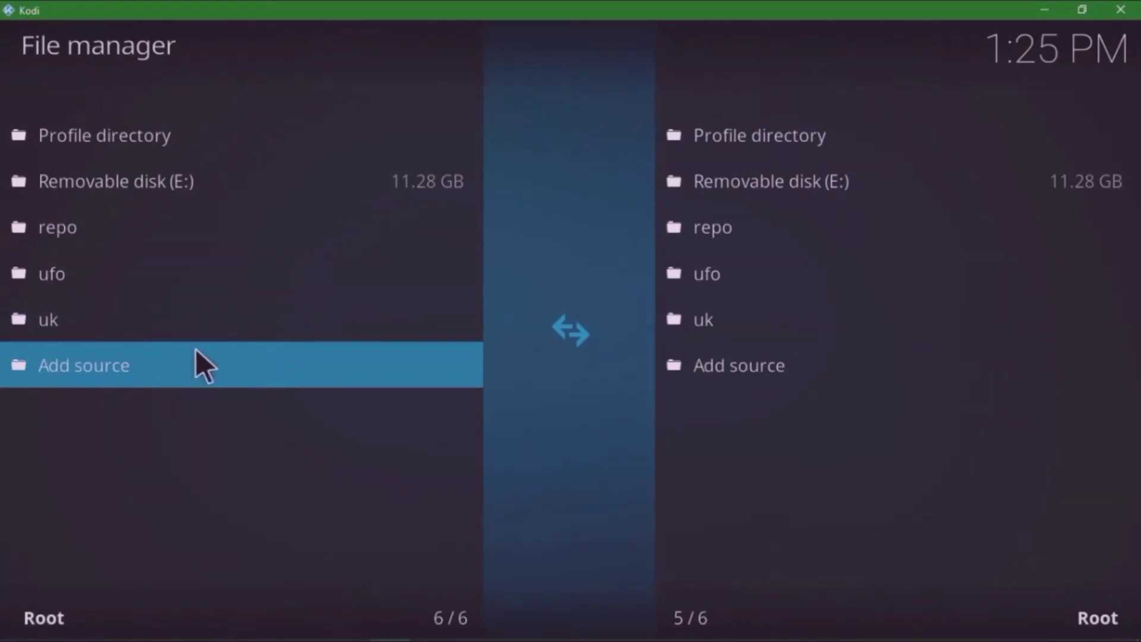
right_click(128, 319)
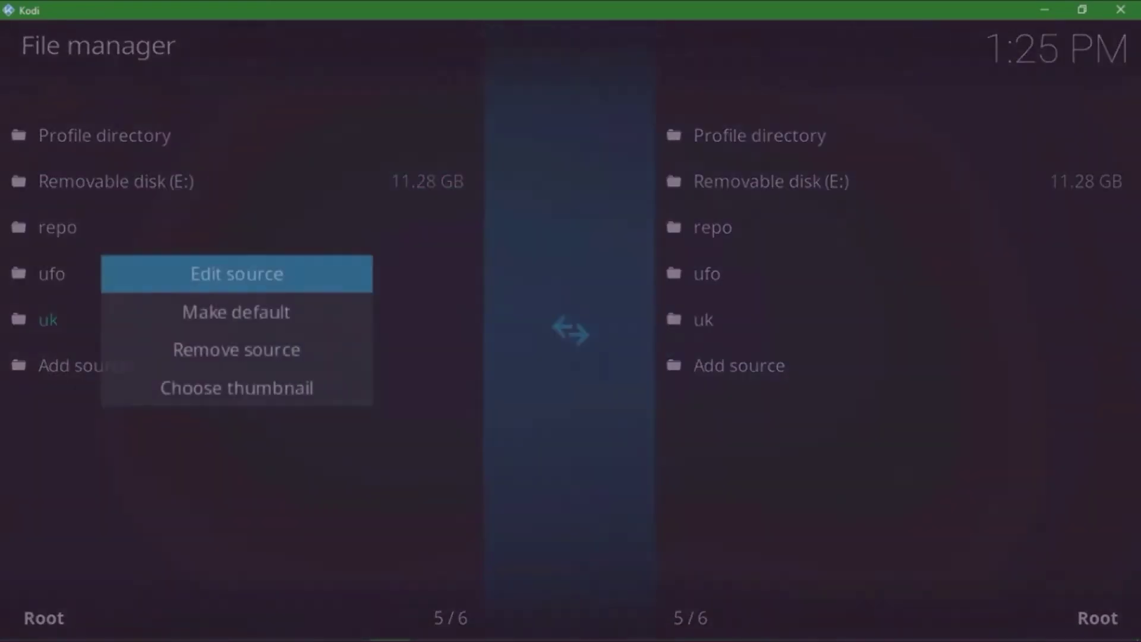
left_click(224, 274)
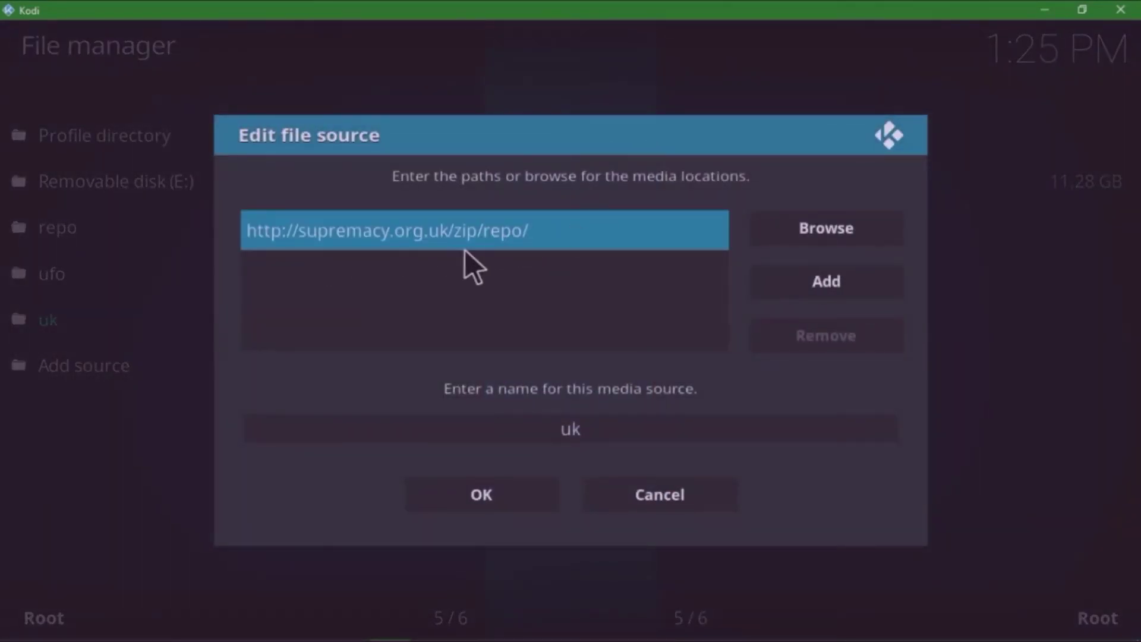
left_click(439, 234)
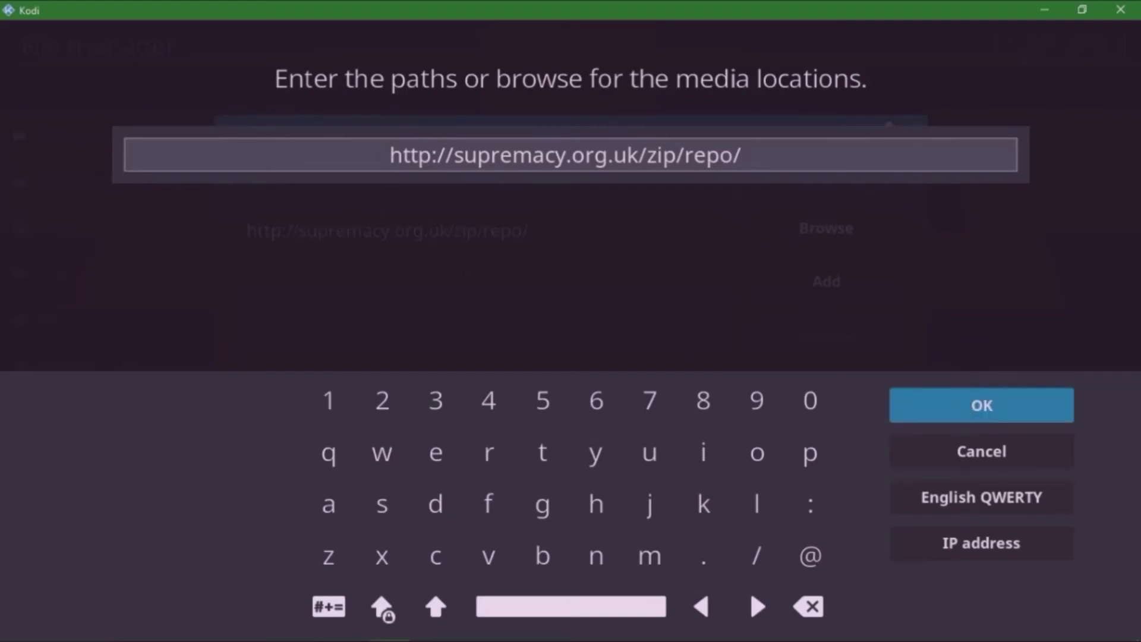
left_click(977, 419)
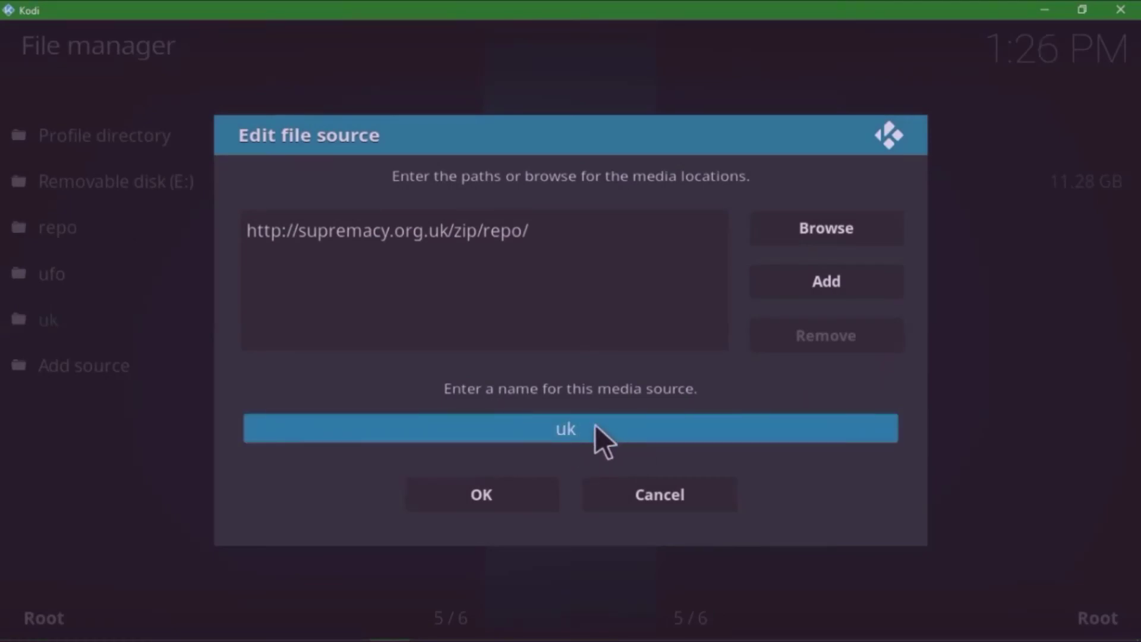
left_click(481, 495)
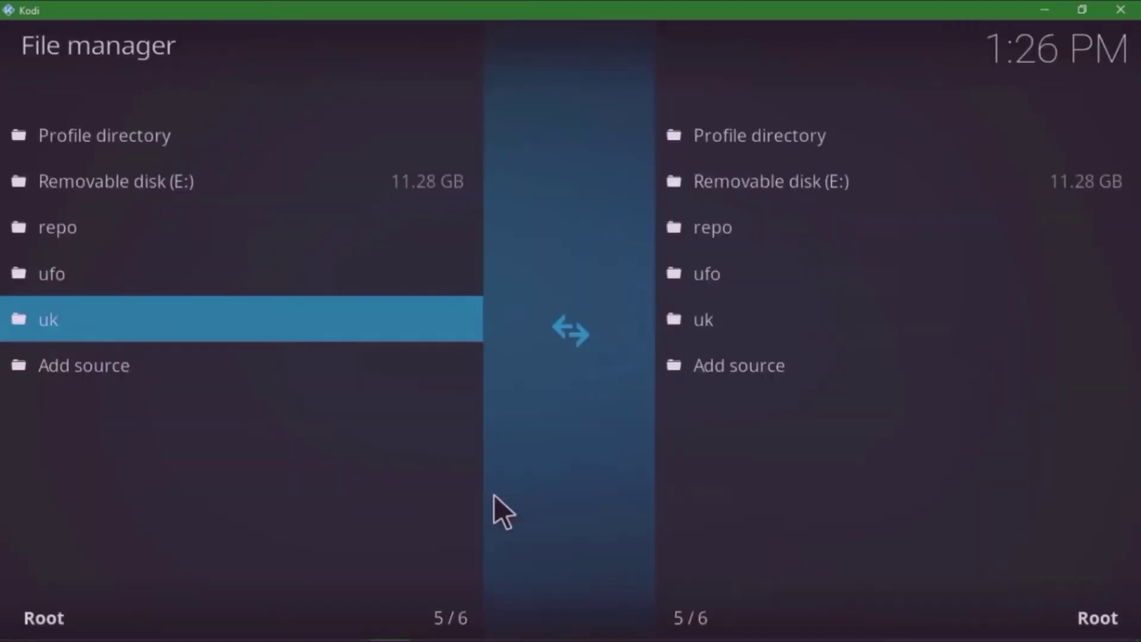
key("Escape")
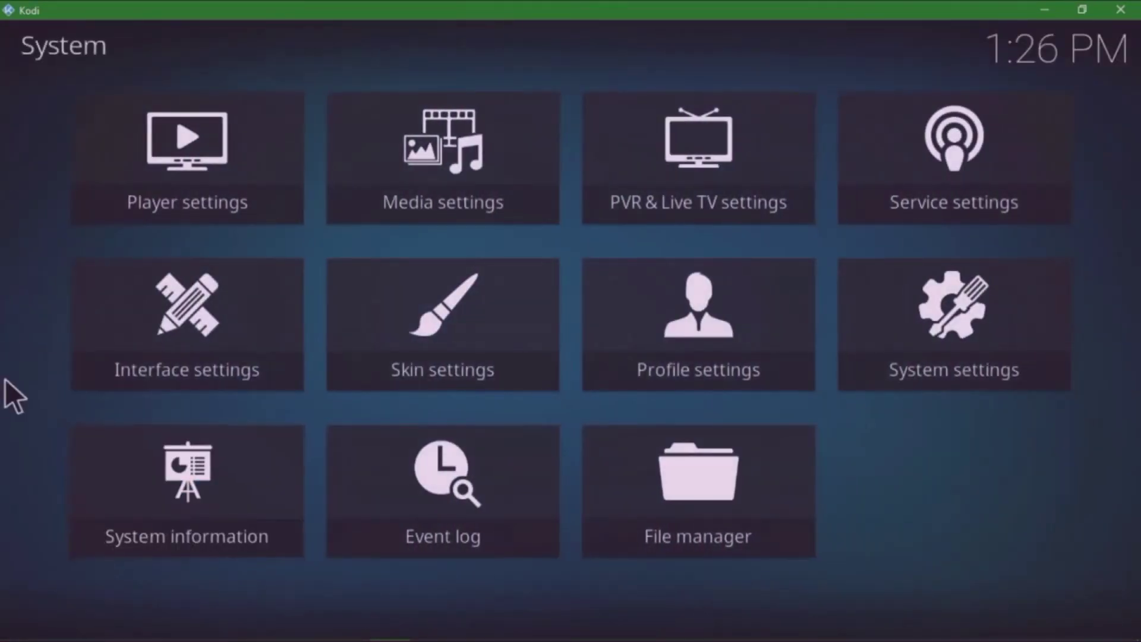
key("Escape")
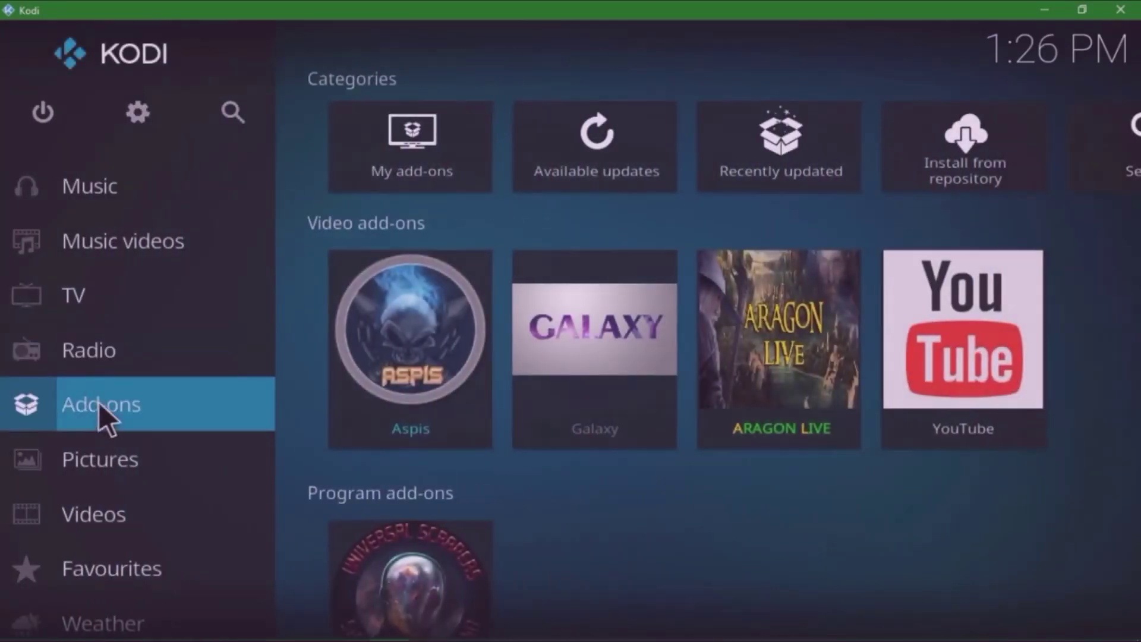
Step: Install repository.supremacy-2.3.zip from the repository.supremacy-2.3 folder of the uk source
left_click(99, 403)
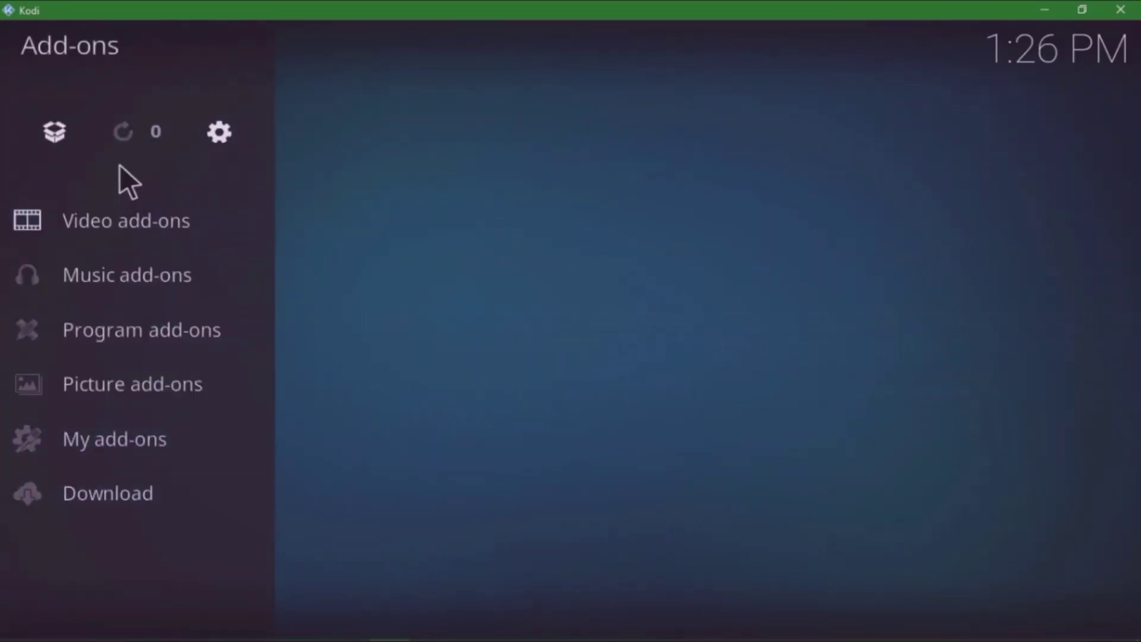
left_click(70, 141)
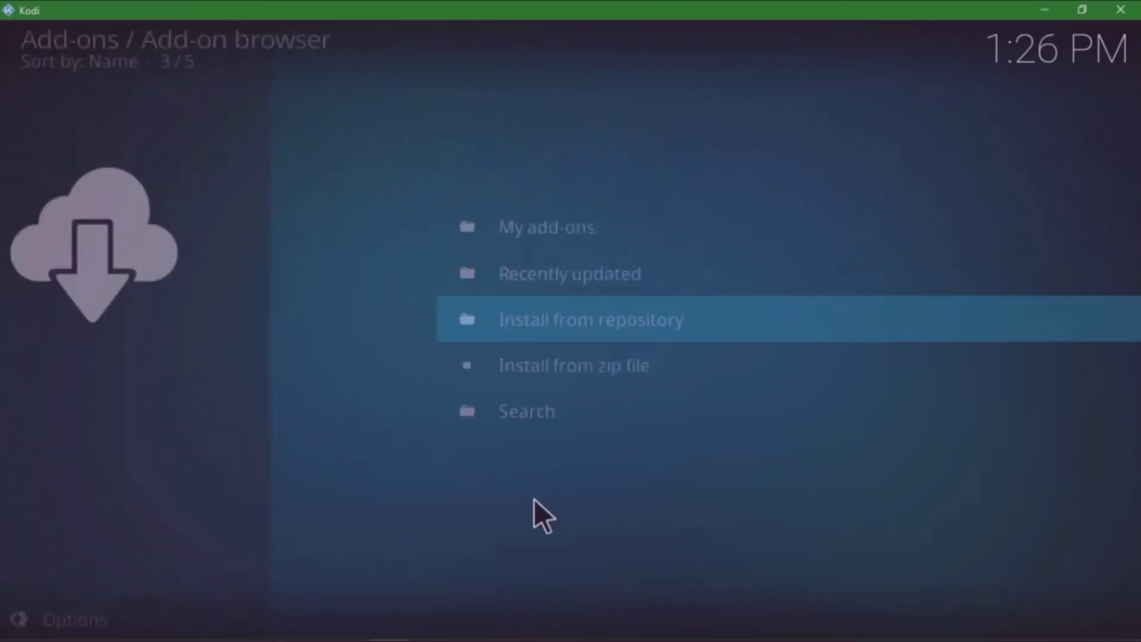
left_click(482, 353)
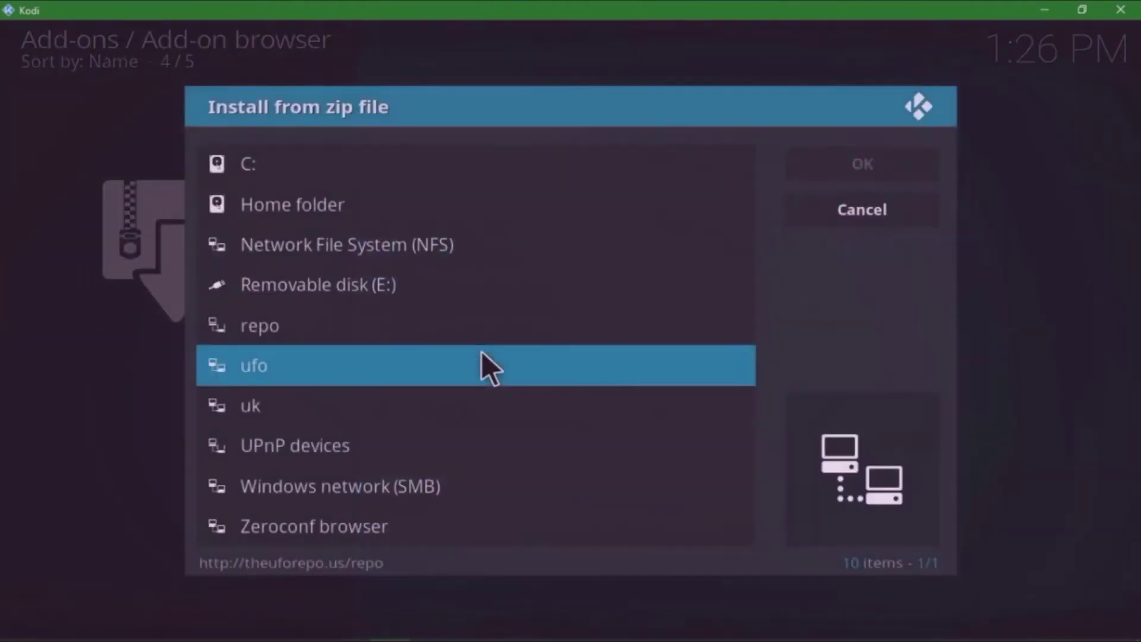
left_click(281, 403)
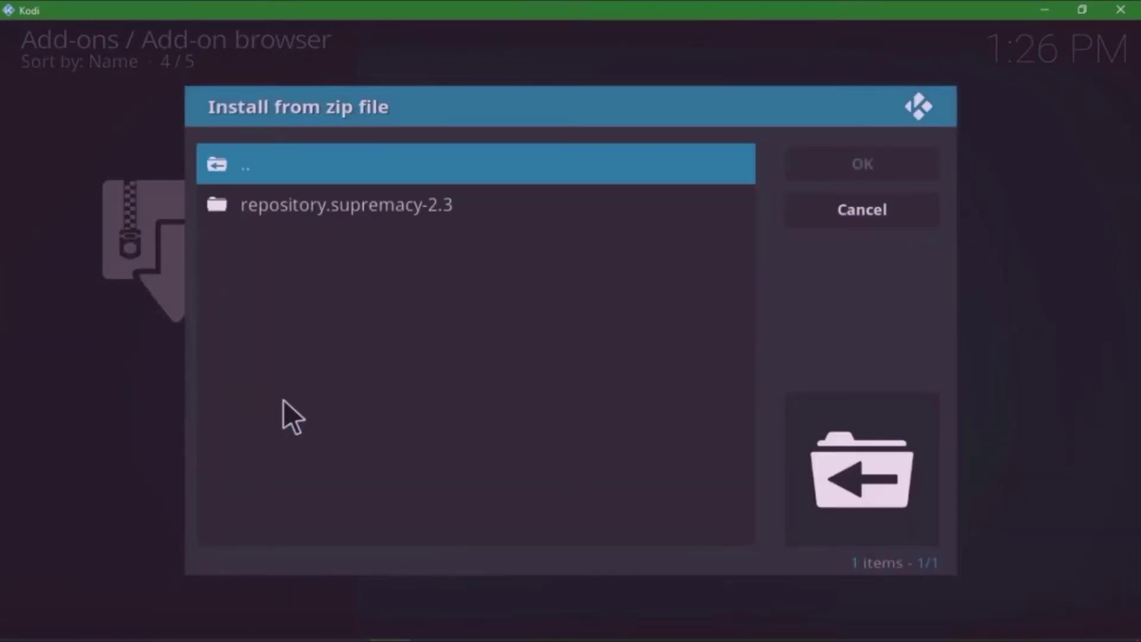
left_click(329, 211)
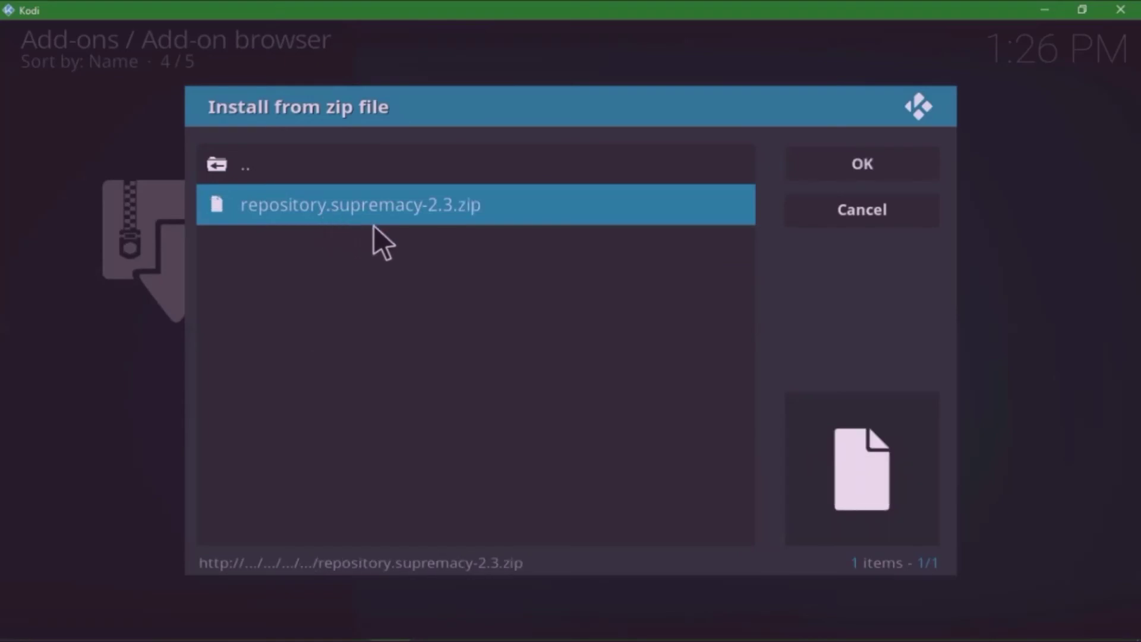
left_click(386, 210)
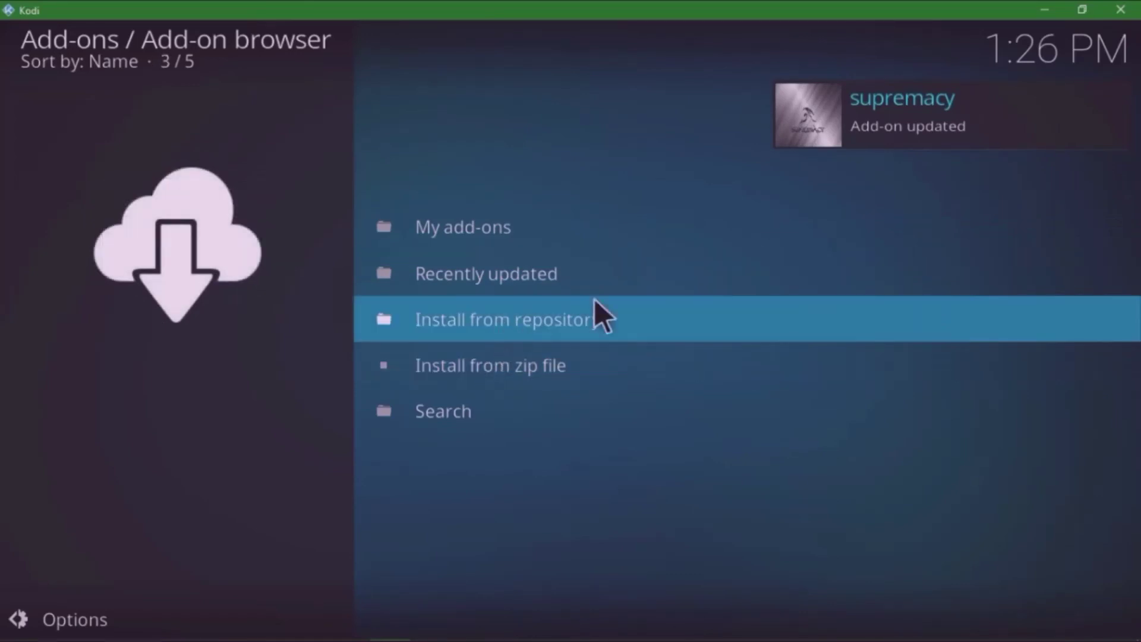
Step: Launch the Aspis video add-on from its information page in the supremacy repository
left_click(529, 316)
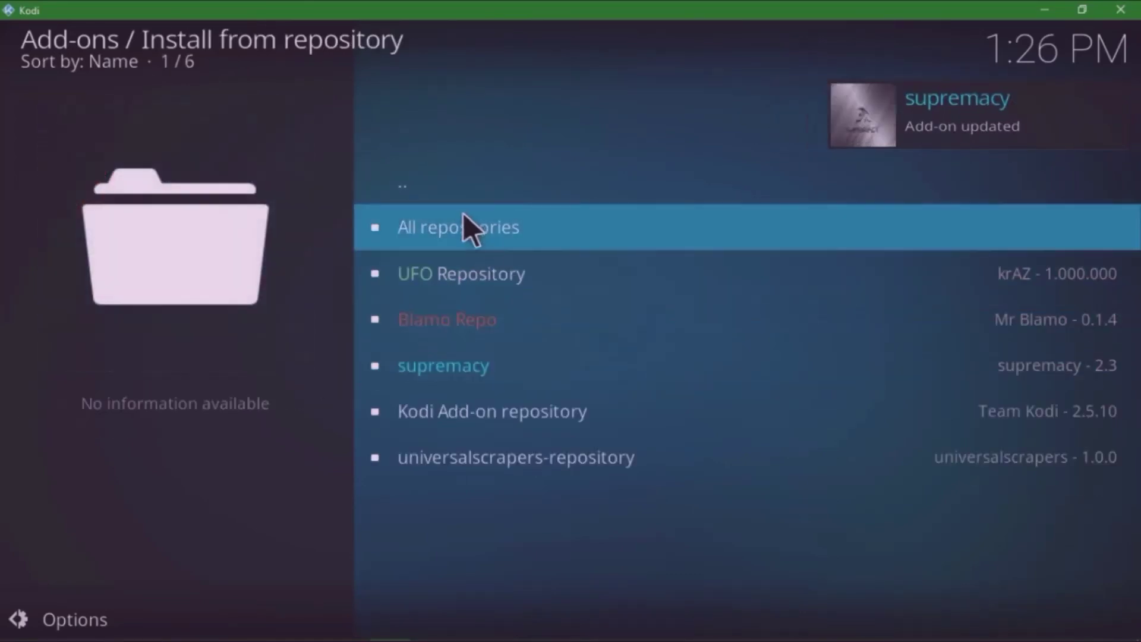
left_click(470, 361)
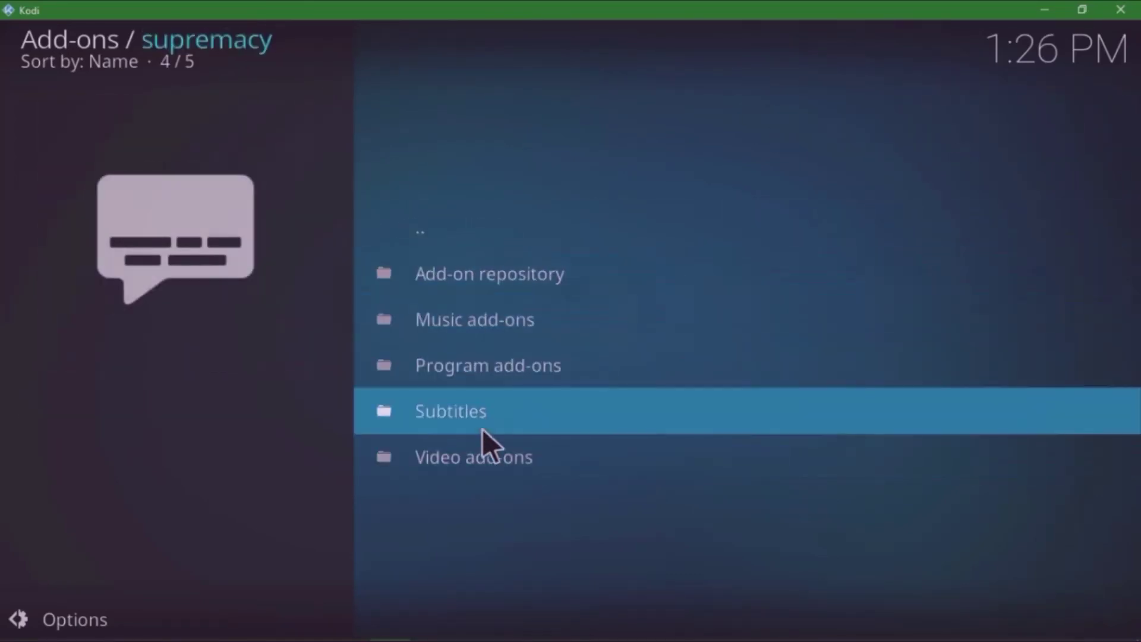
left_click(482, 441)
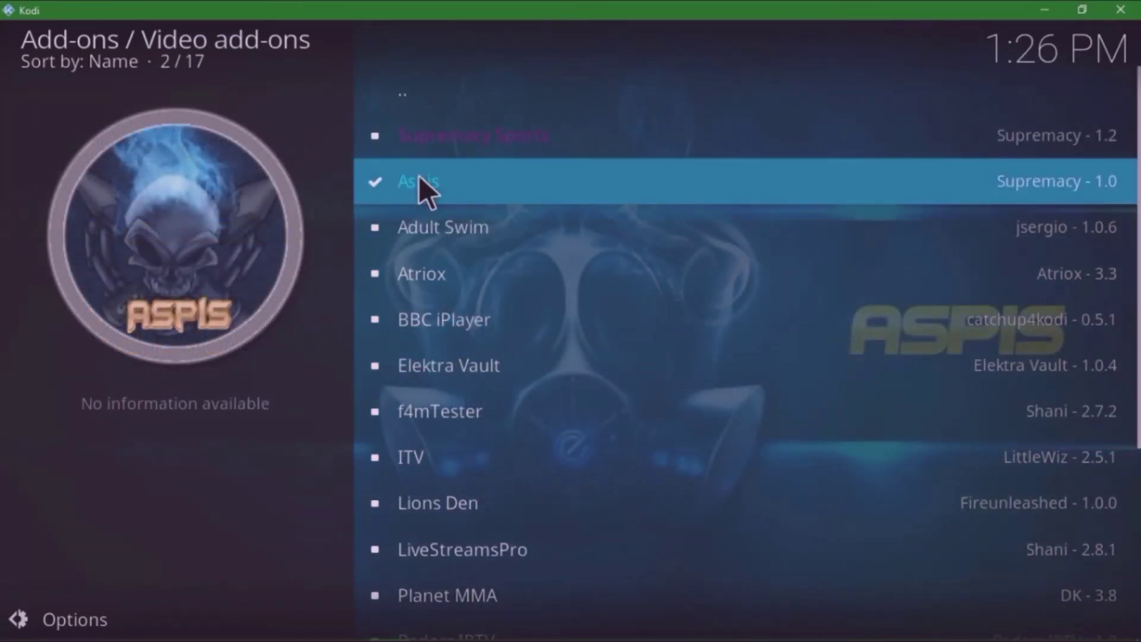
left_click(420, 176)
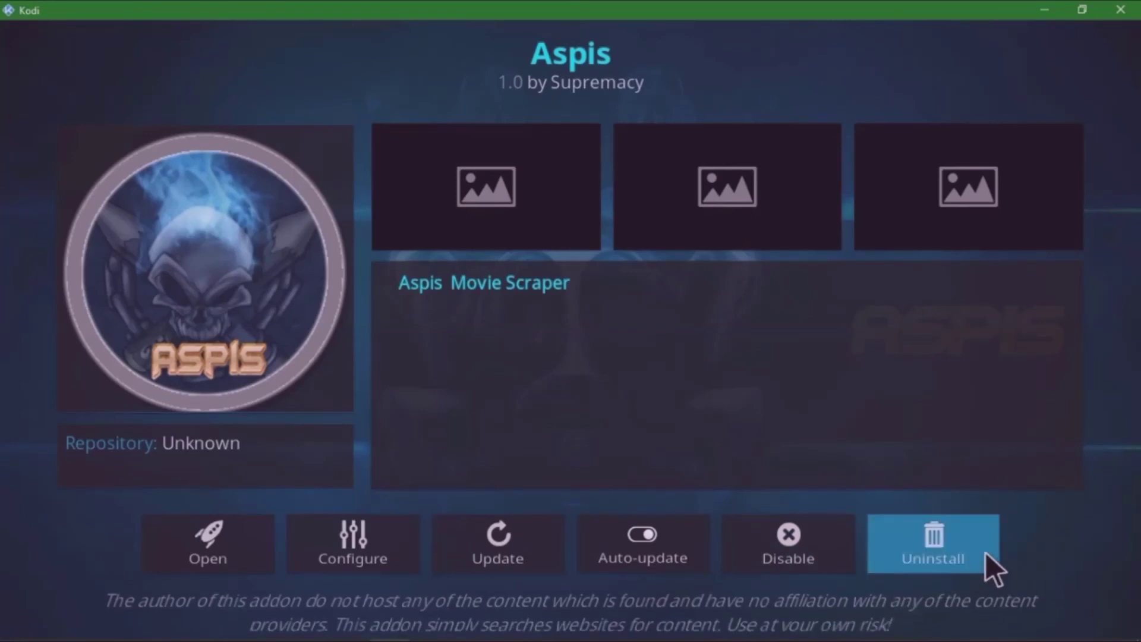
left_click(206, 526)
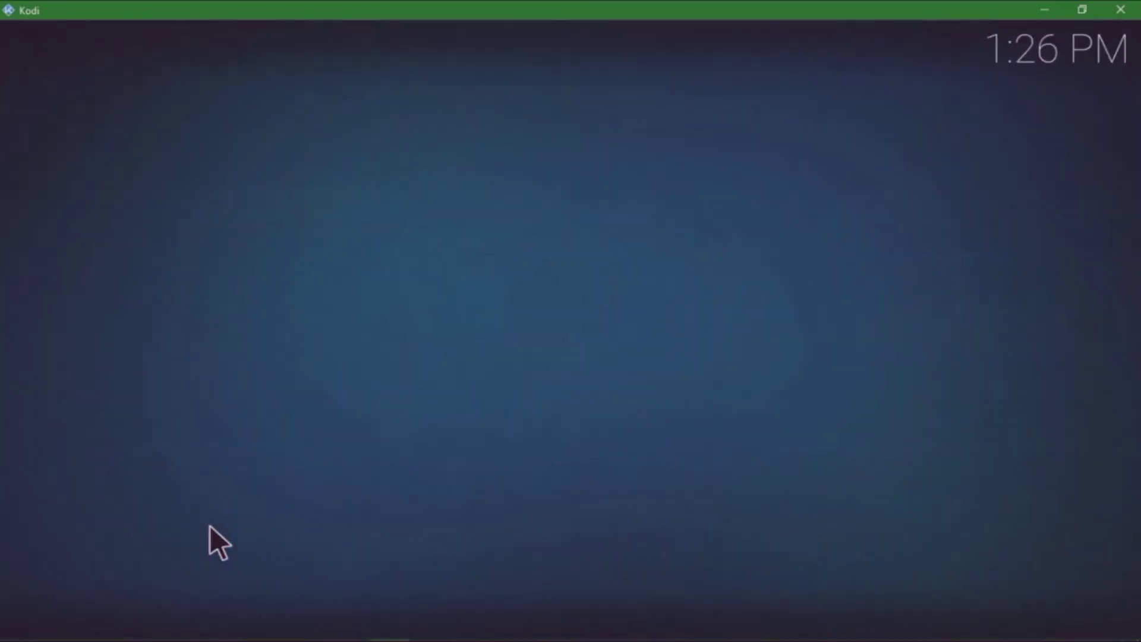